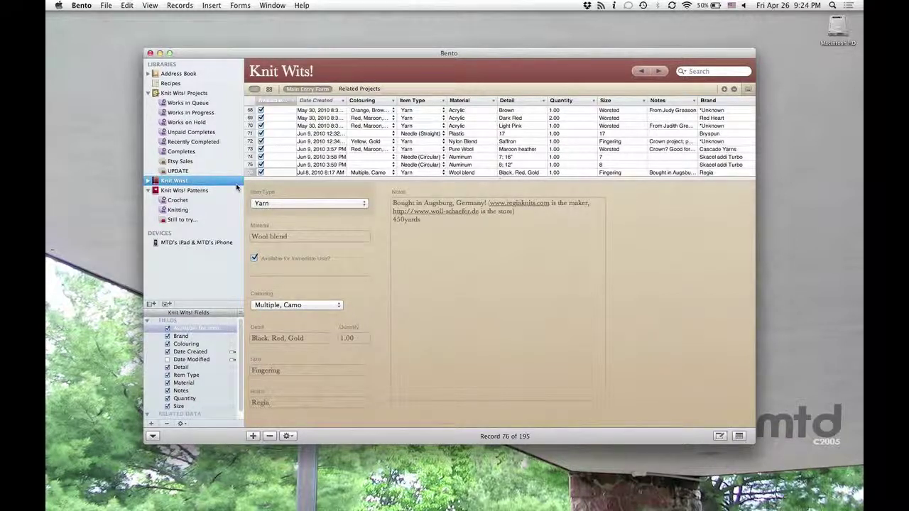
Step: Add a new record to the Knit Wits! library with item type Yarn and material 100% Merino Wool
left_click(252, 436)
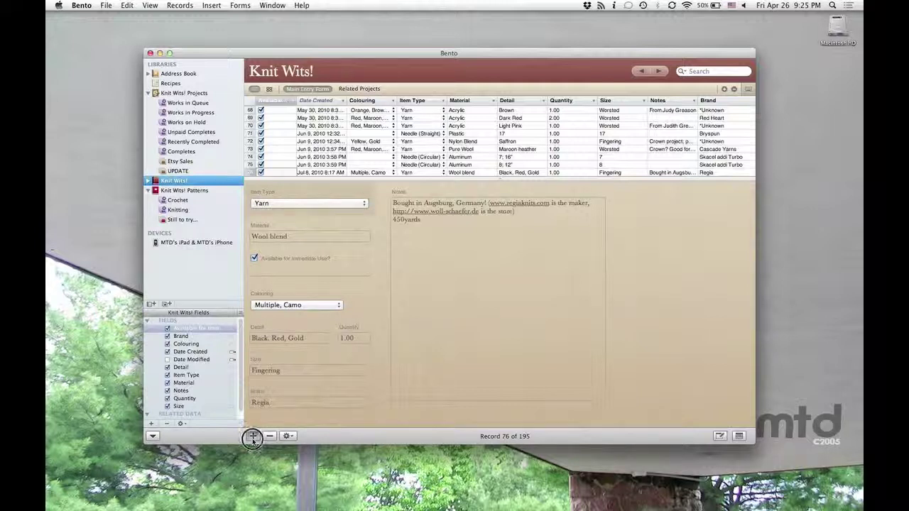
left_click(361, 204)
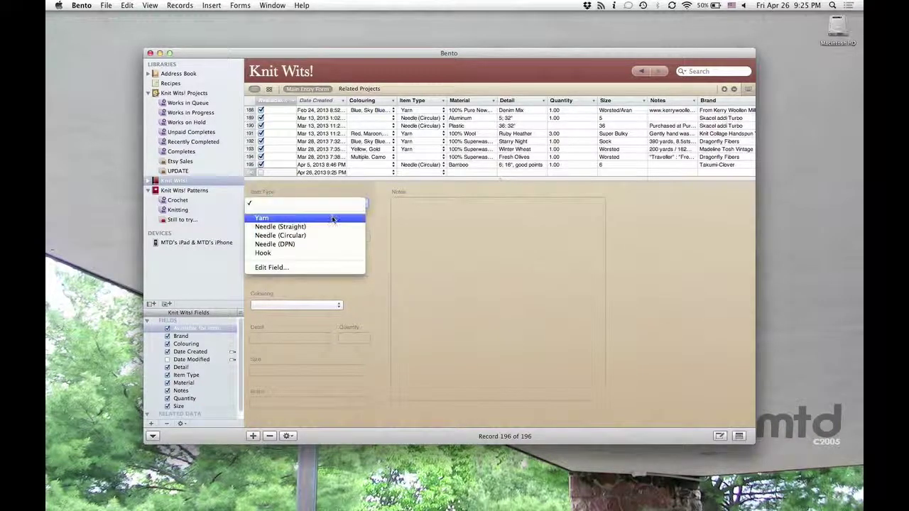
left_click(332, 218)
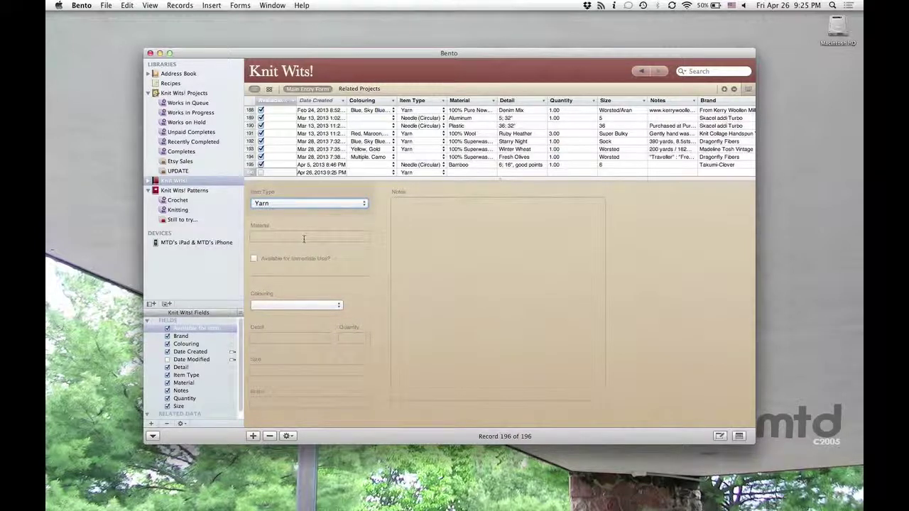
left_click(303, 239)
type("100%")
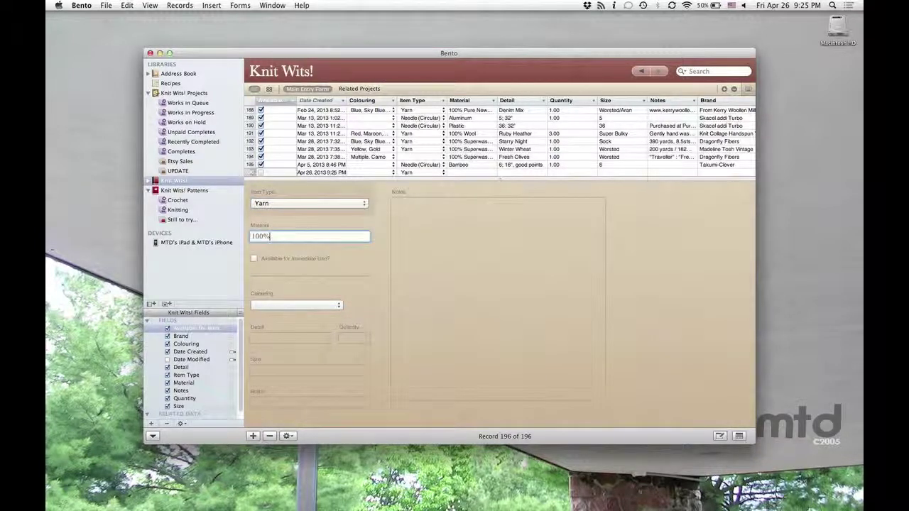
type(" Merino Wool")
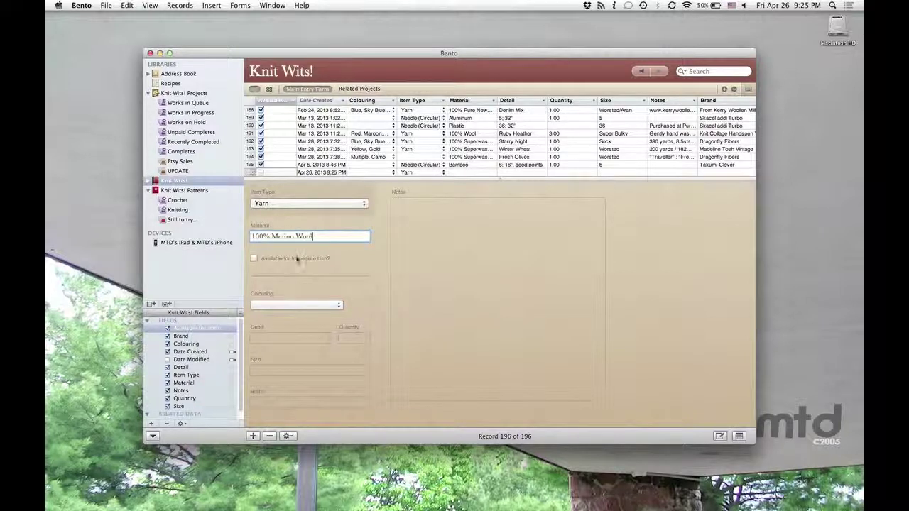
Step: Mark the new yarn as available for immediate use and set its colouring to Red, Maroon, Pink
left_click(263, 258)
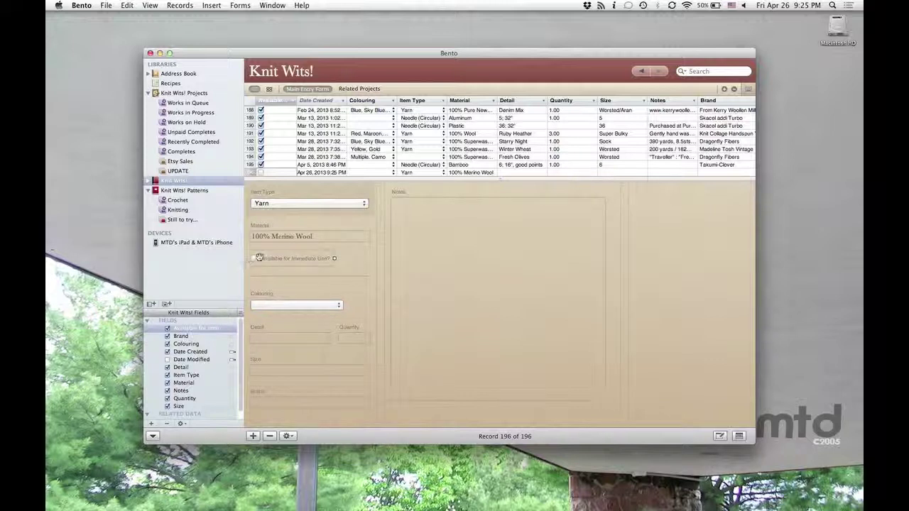
left_click(254, 258)
left_click(254, 259)
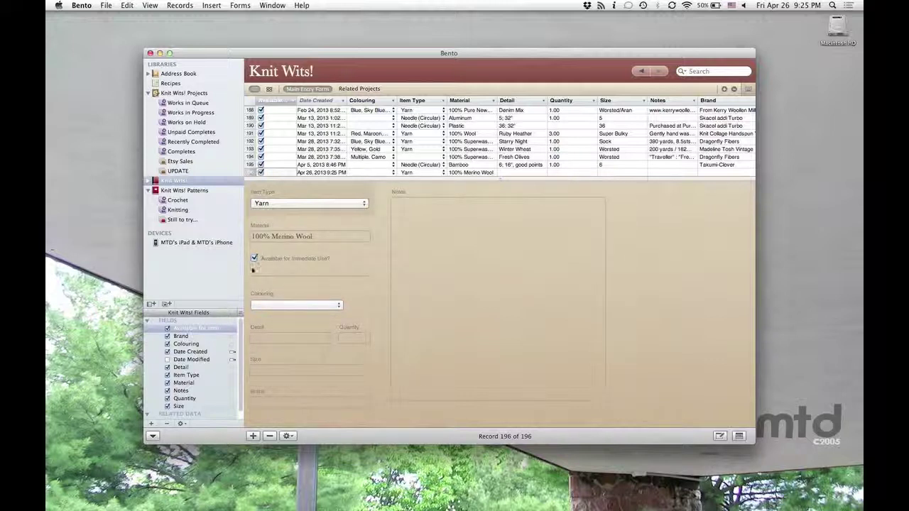
left_click(289, 304)
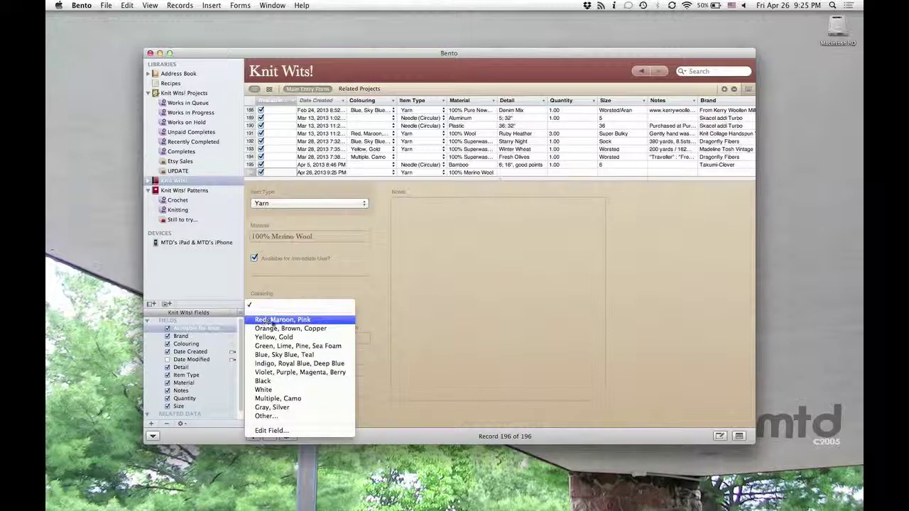
left_click(310, 321)
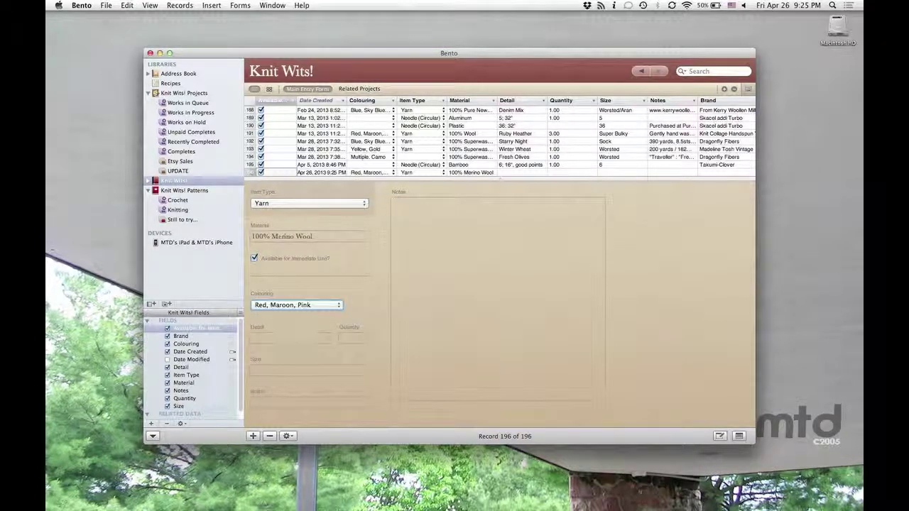
Step: Enter Bubblegum as the new yarn's detail and 1.0 as its quantity
left_click(294, 340)
type("Bubblegum")
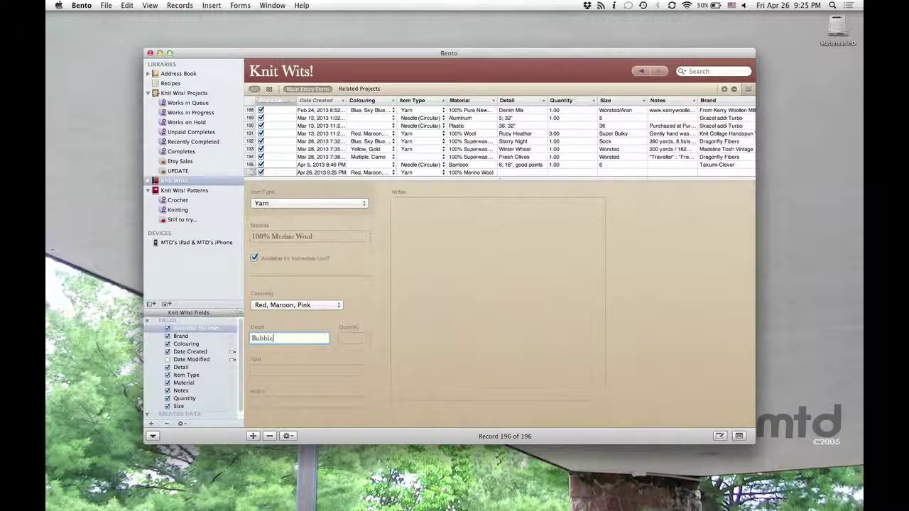
left_click(348, 339)
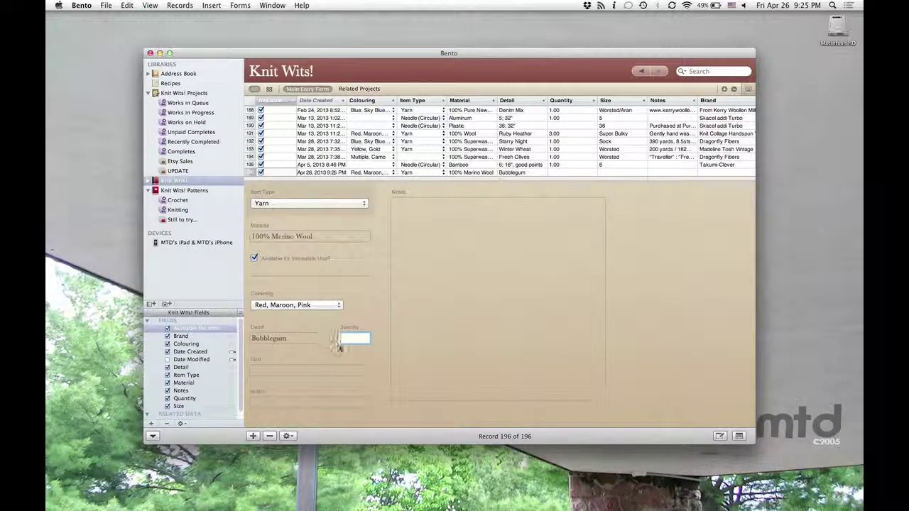
type("1.0")
Step: Enter Worsted as the yarn's size and Acme Yarns, Inc. as its brand
left_click(301, 368)
type("Worsted Weight")
key("BackSpace")
key("BackSpace")
key("BackSpace")
key("BackSpace")
key("BackSpace")
key("BackSpace")
key("BackSpace")
key("BackSpace")
type("d")
left_click(289, 402)
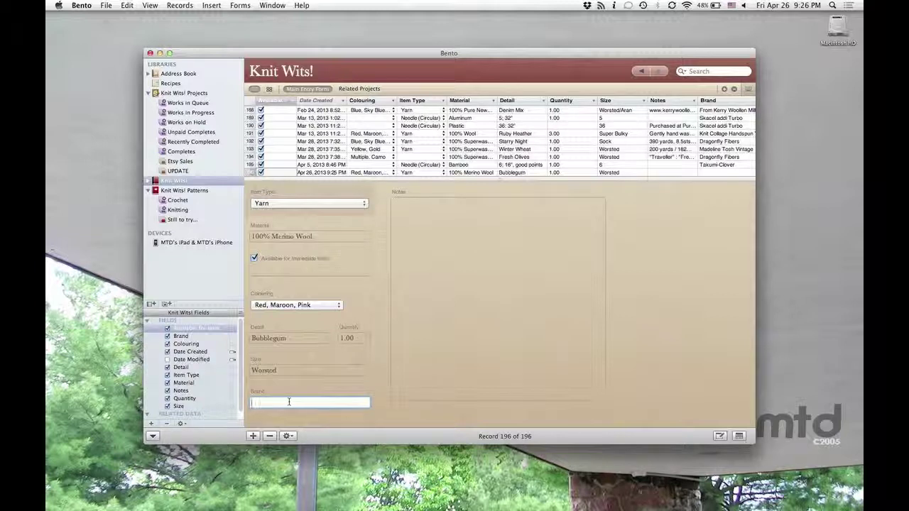
type("Acme Yarns, Inc.")
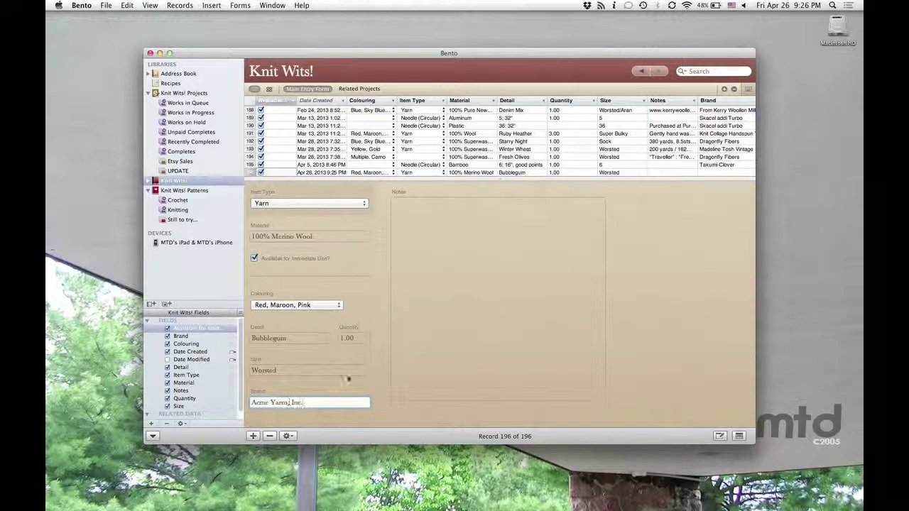
Step: Write "240 yards" and, on a second line, "Bought from Acme Yarns, NYC" in the yarn's notes
left_click(433, 217)
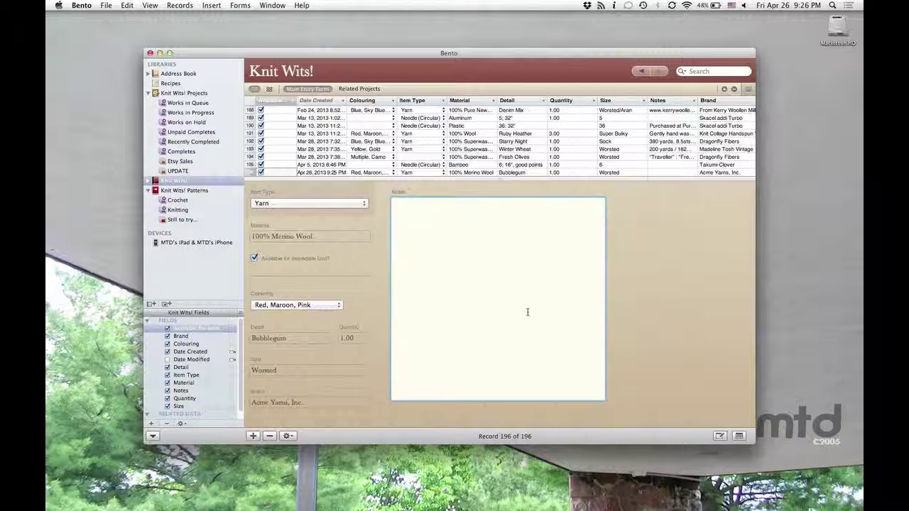
type("240 u")
type("ards,")
type("Bought from ")
type("Ac")
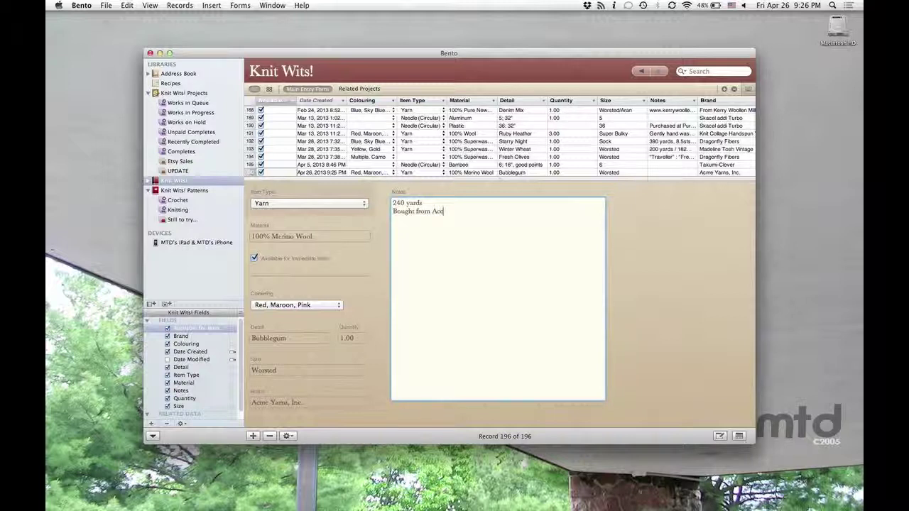
type("me Yarns.")
type(" NYC")
Step: Add the lines "$20/skein" and "Care: hand wash only, lay flat to dry..." to the yarn's notes
key("Return")
type("$20")
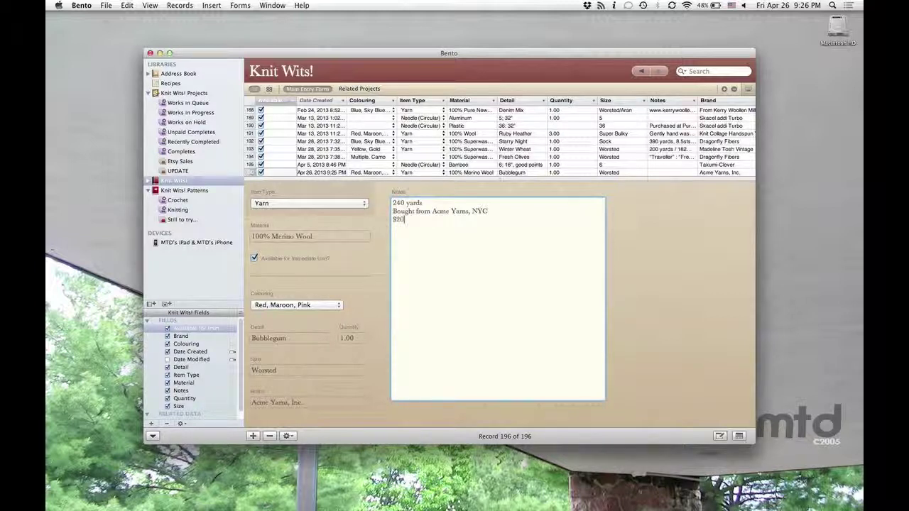
type("/4")
type("kein")
key("Return")
type("Care: hand wash only.")
key("BackSpace")
type(", lay flat to dry...")
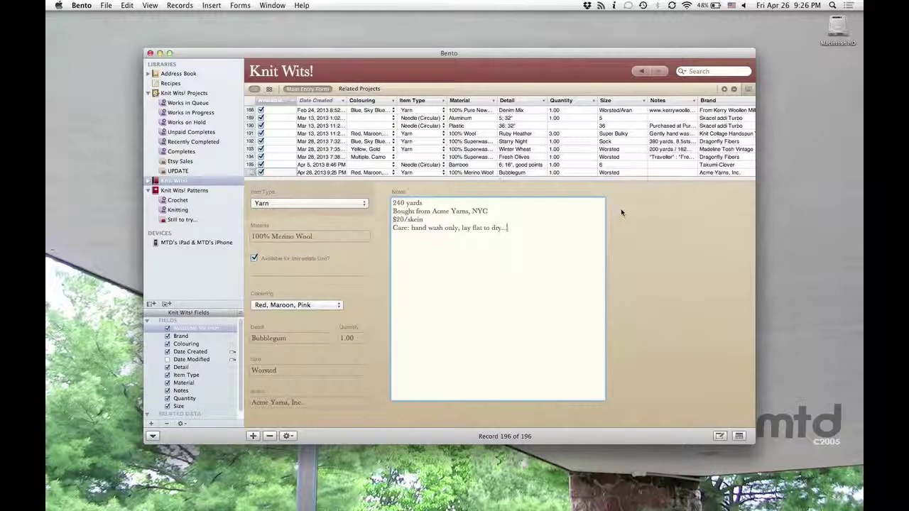
Step: Look back through the older records in the list and view the White Fliffy yarn's details
scroll(531, 149, "down", 1)
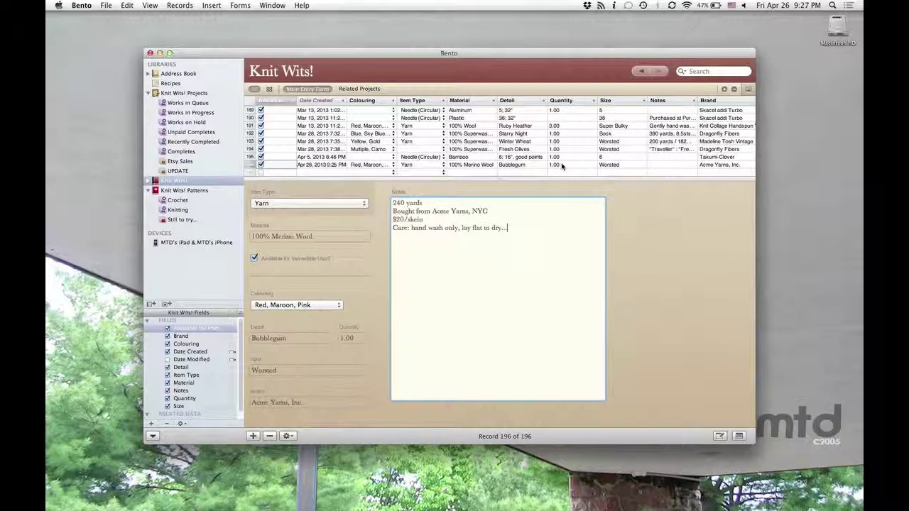
key("BackSpace")
key("BackSpace")
key("BackSpace")
scroll(639, 165, "up", 5)
scroll(639, 164, "up", 10)
type("...")
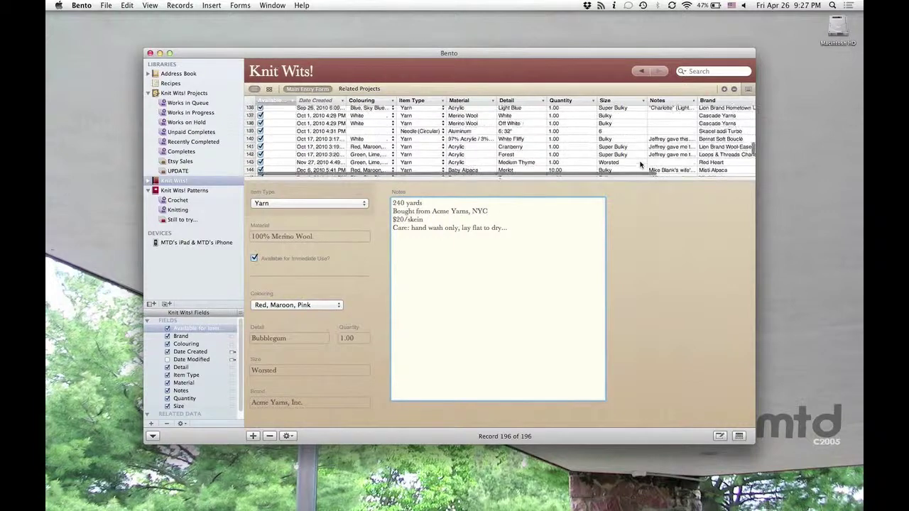
left_click(371, 140)
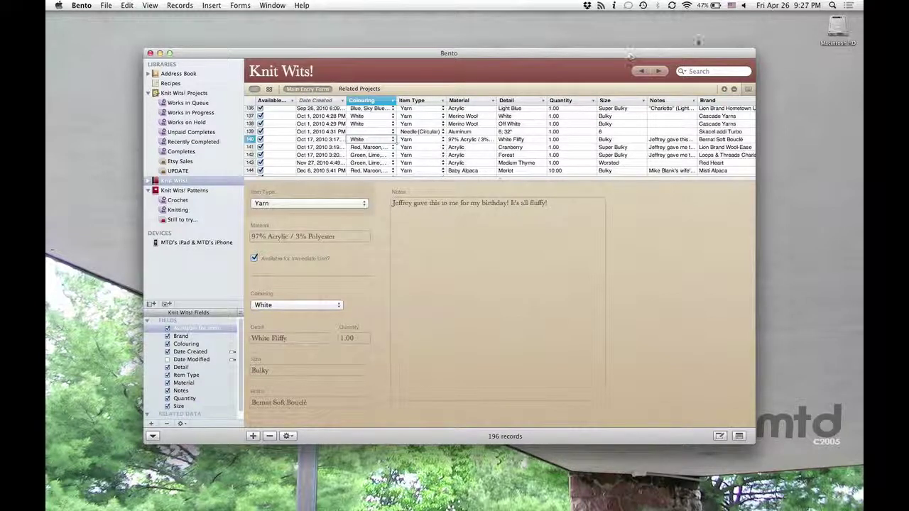
Step: Search the library for "pink", look through the matching yarns and view the Cranberry record
left_click(703, 71)
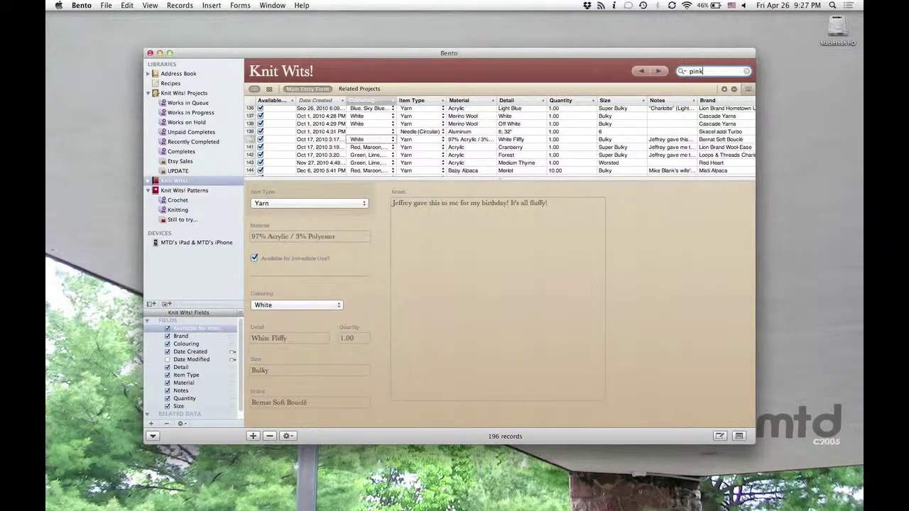
key("Return")
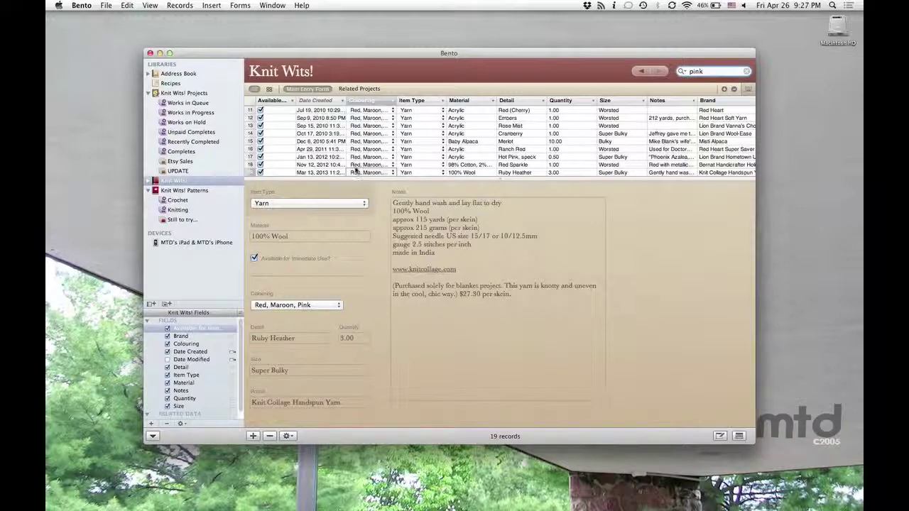
key("Return")
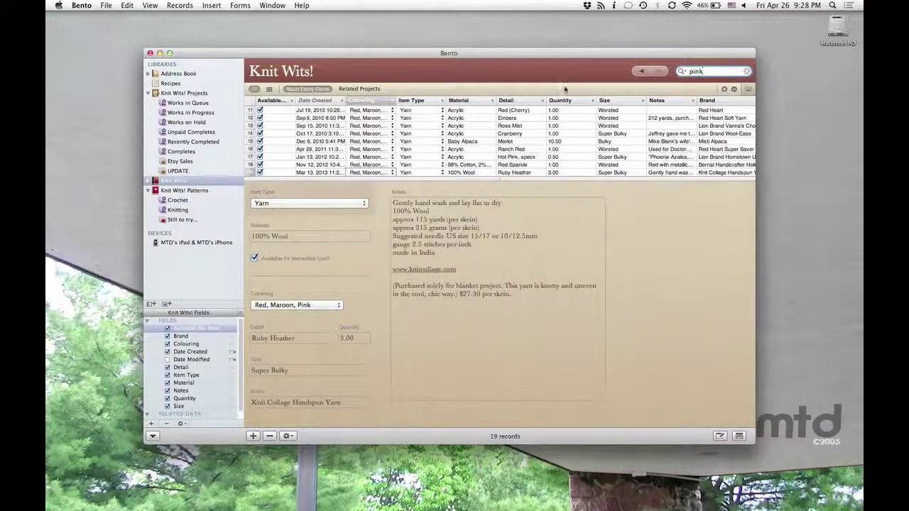
scroll(489, 128, "down", 1)
scroll(489, 128, "down", 2)
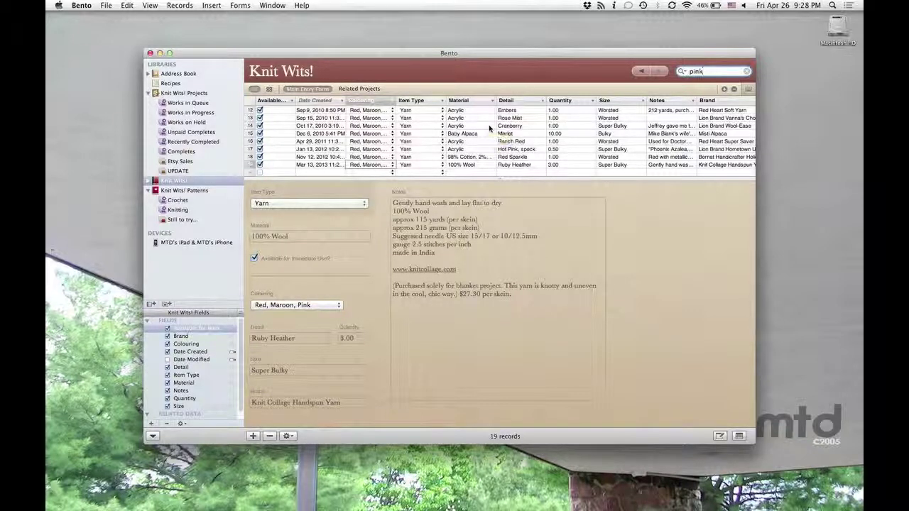
left_click(489, 128)
scroll(485, 122, "up", 3)
scroll(485, 122, "down", 3)
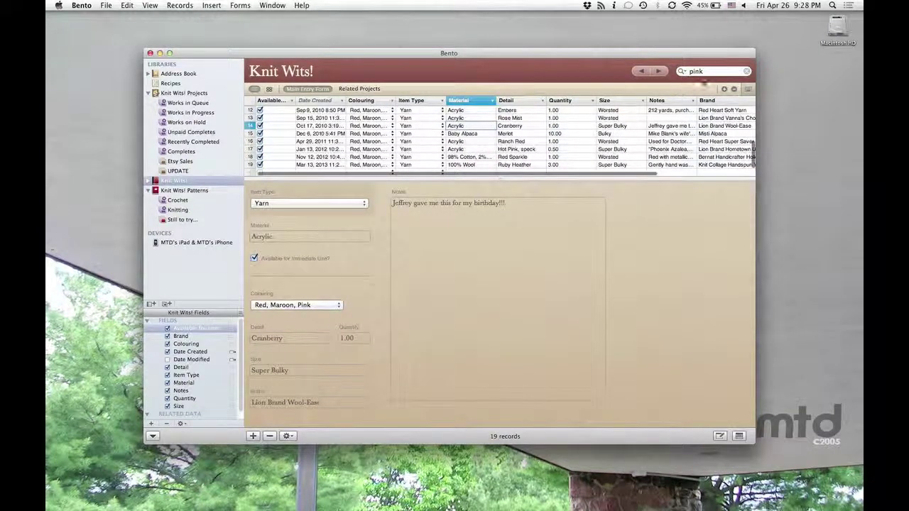
Step: Search the library for "bubblegum" instead and view the matching acrylic Red Heart yarn
left_click_drag(714, 72, 685, 71)
type("bubblegum")
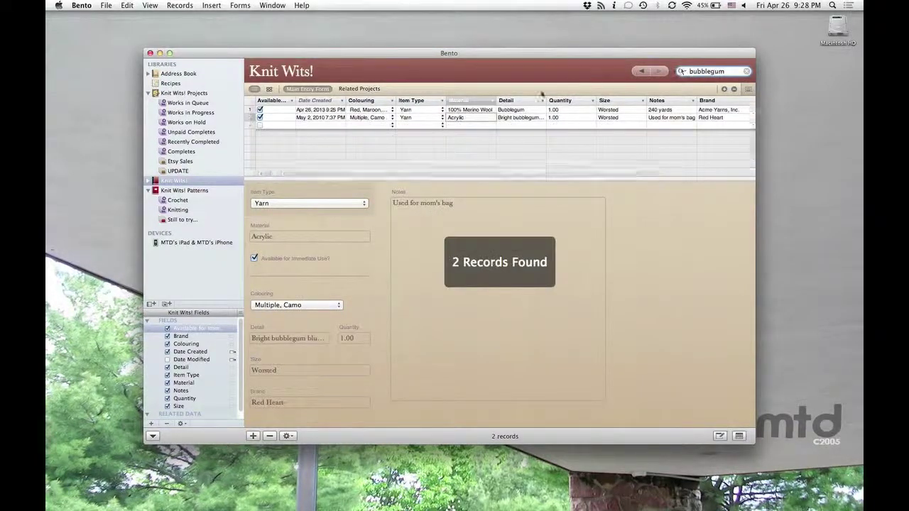
left_click(403, 117)
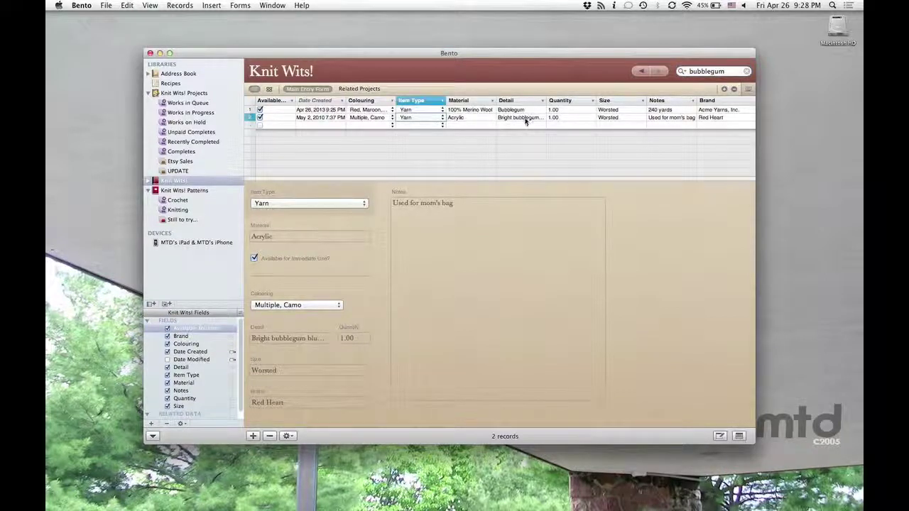
left_click(525, 119)
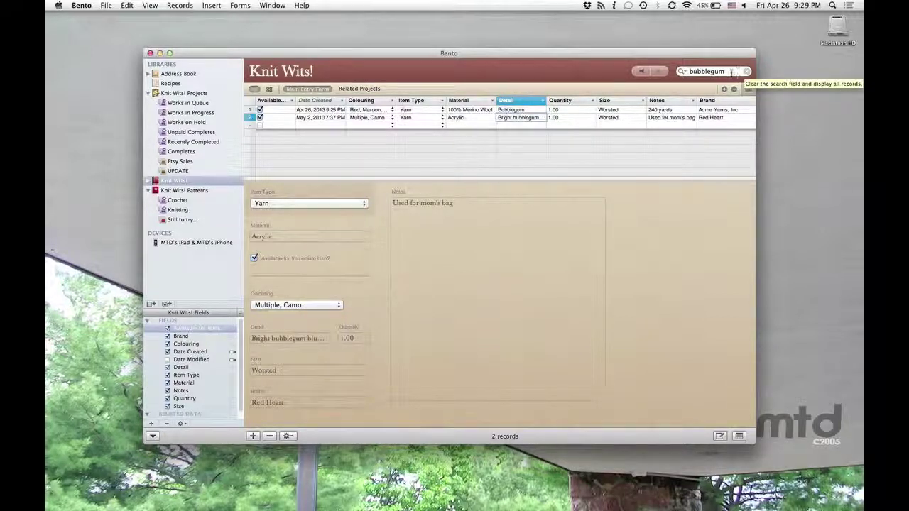
Step: Set the Bubblegum merino yarn's quantity to 0.20 and unmark it as available for immediate use
left_click(520, 110)
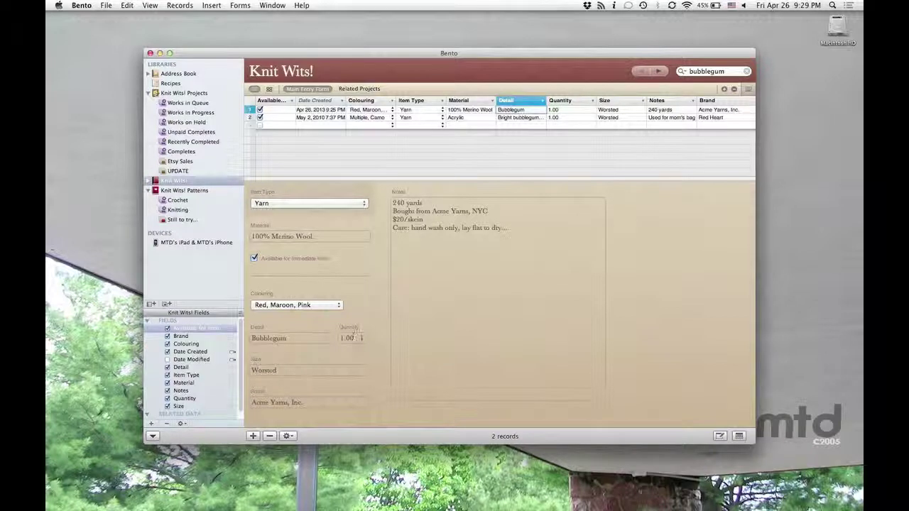
left_click(339, 337)
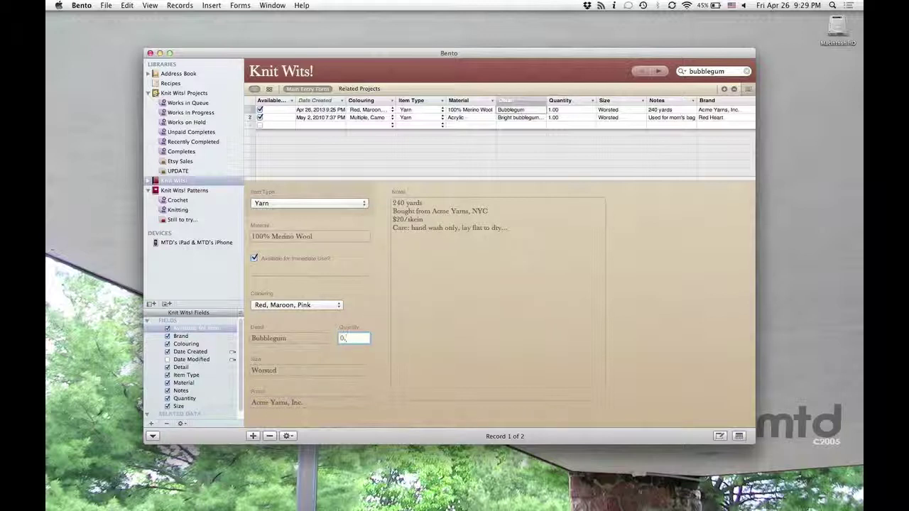
left_click(376, 332)
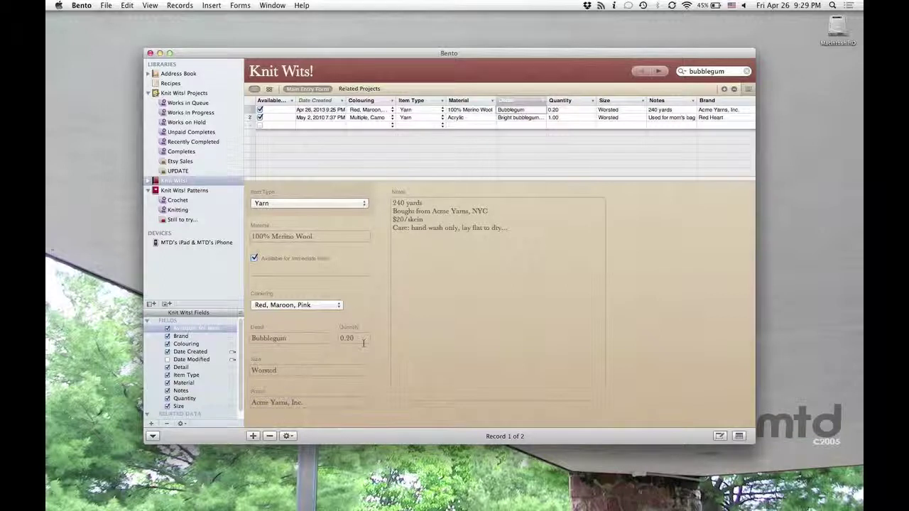
left_click(255, 260)
left_click(254, 260)
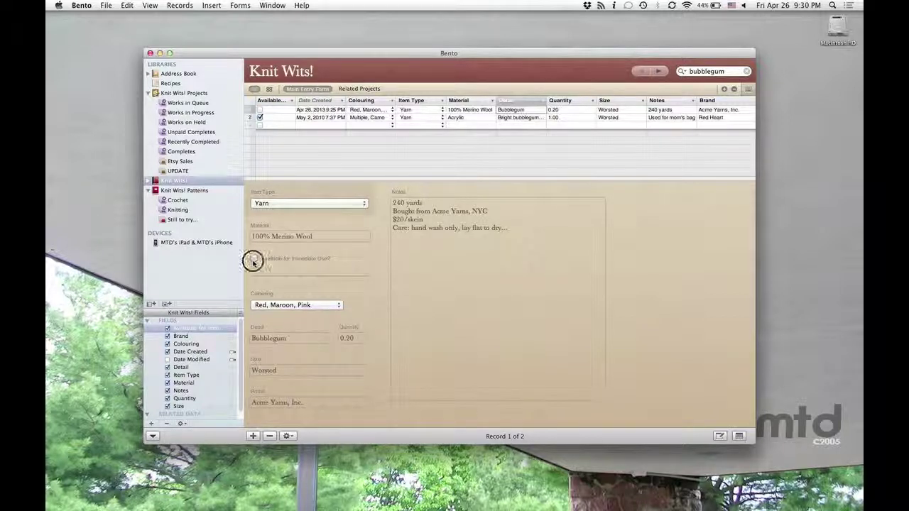
Step: Mark the Bubblegum merino yarn as available again and delete its record from the library
left_click(324, 111)
left_click(260, 108)
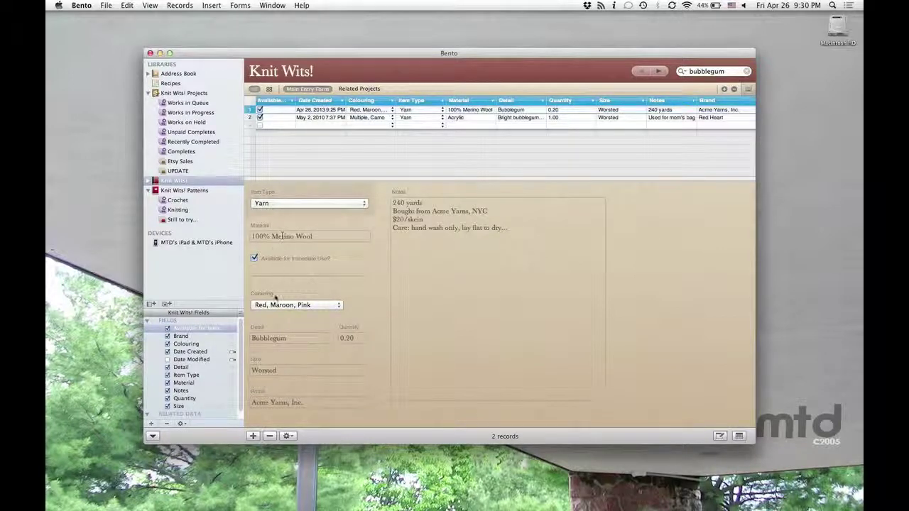
left_click(271, 437)
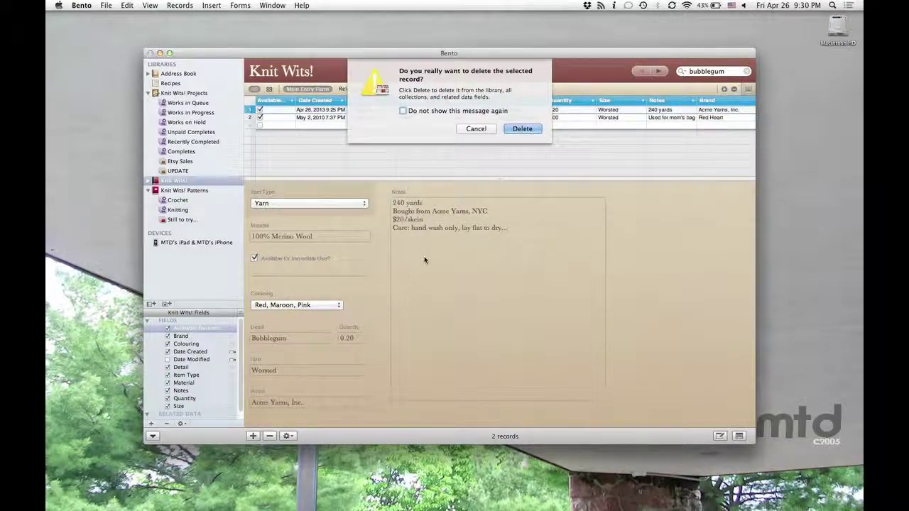
left_click(521, 130)
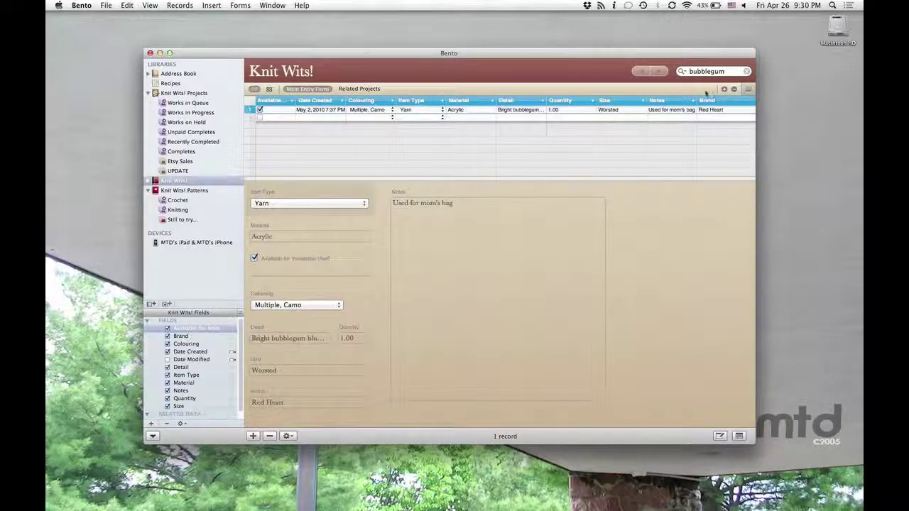
Step: Clear the bubblegum search and view the Knit Wits! library's Yarn, Needles and Crochet Hooks collections, ending back on the full library
left_click(746, 72)
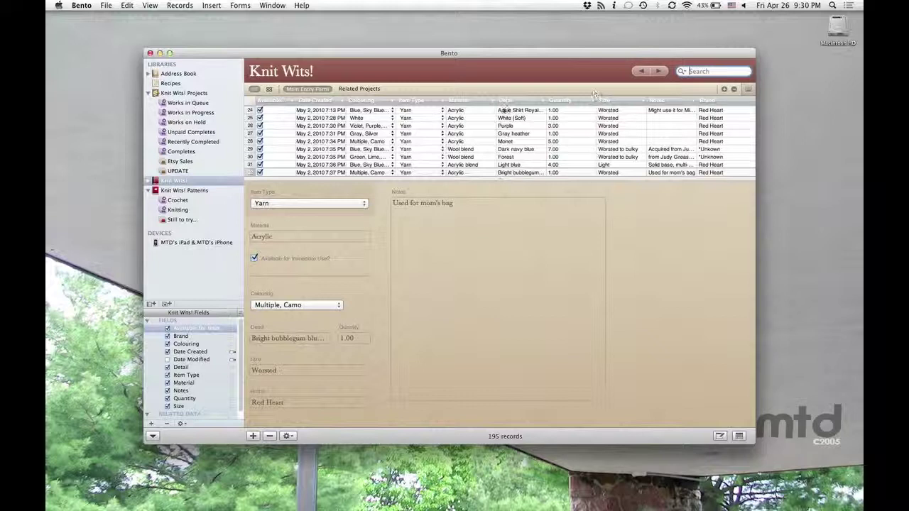
left_click(150, 181)
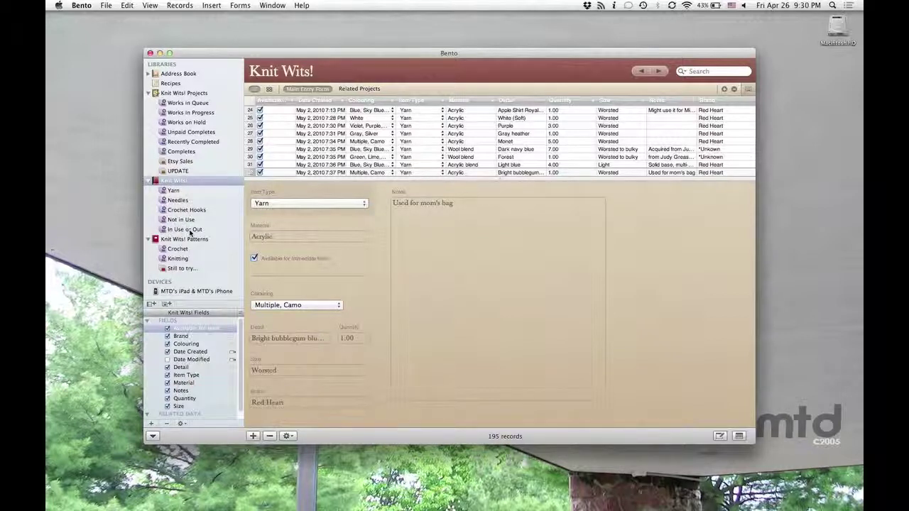
left_click(174, 192)
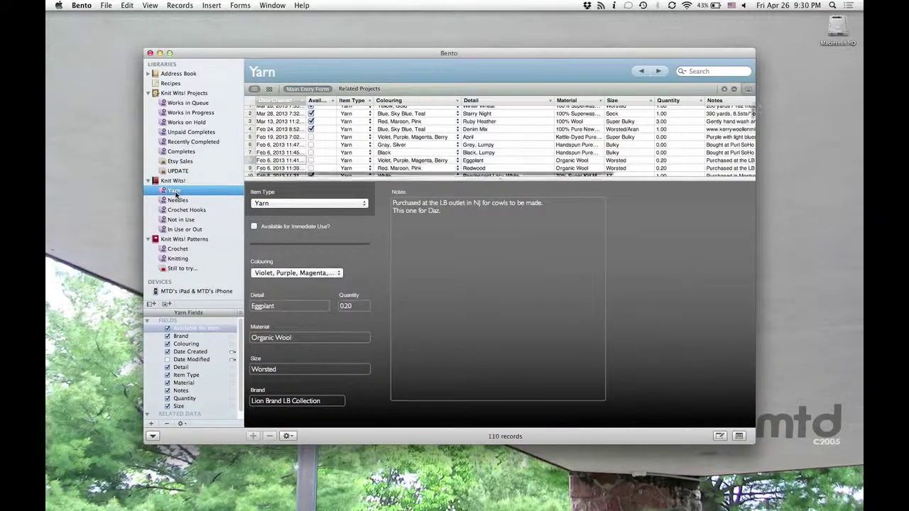
left_click_drag(174, 193, 180, 205)
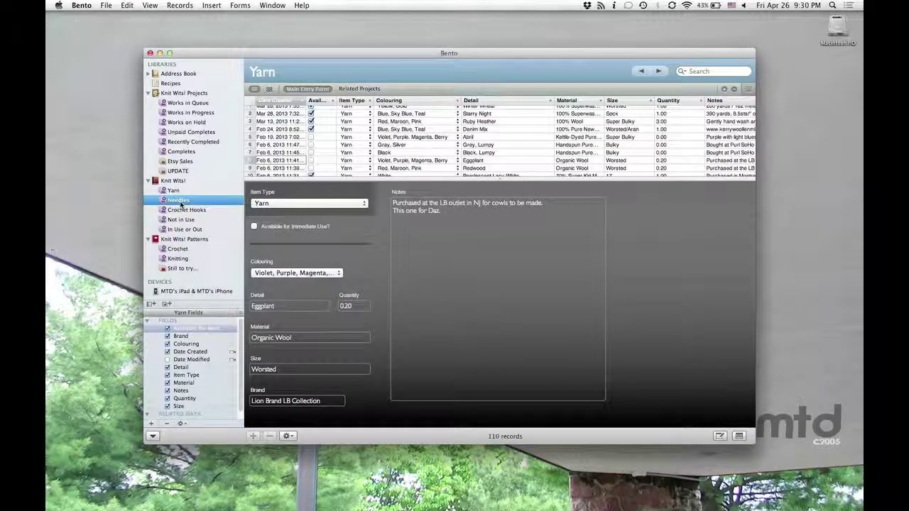
left_click(183, 210)
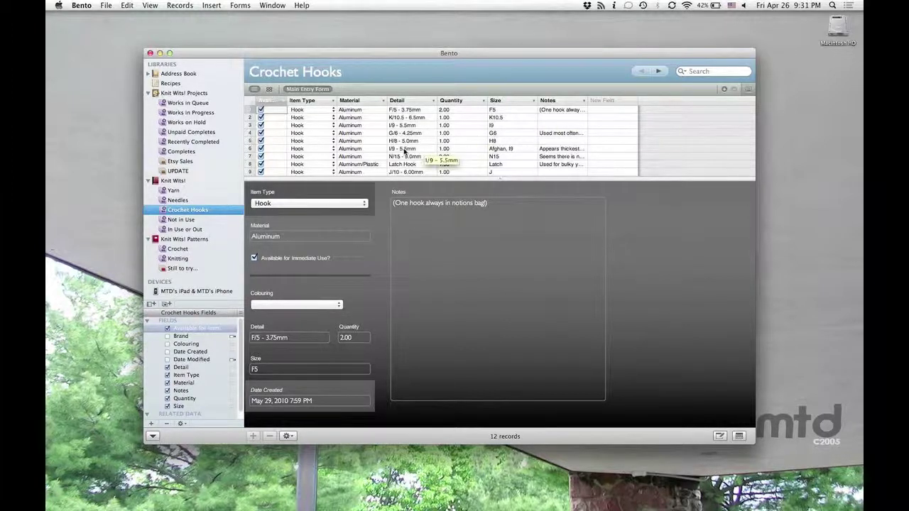
left_click(171, 182)
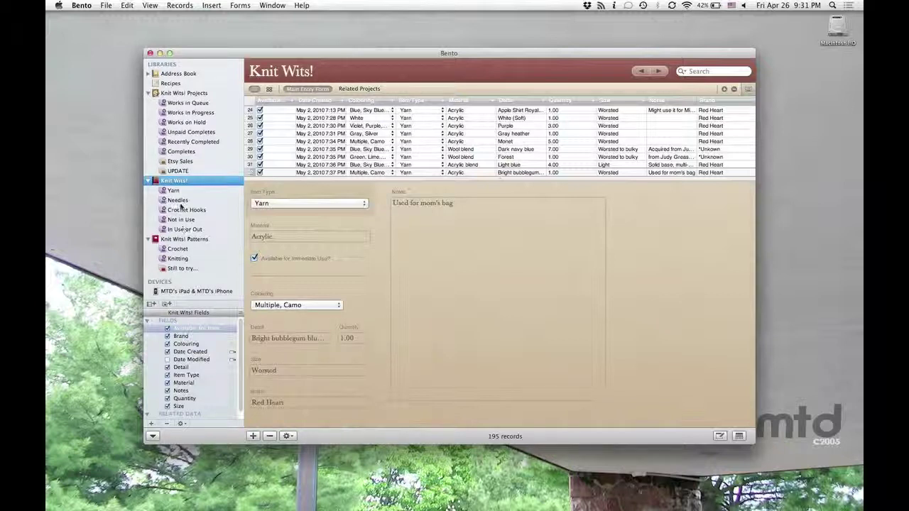
left_click(105, 5)
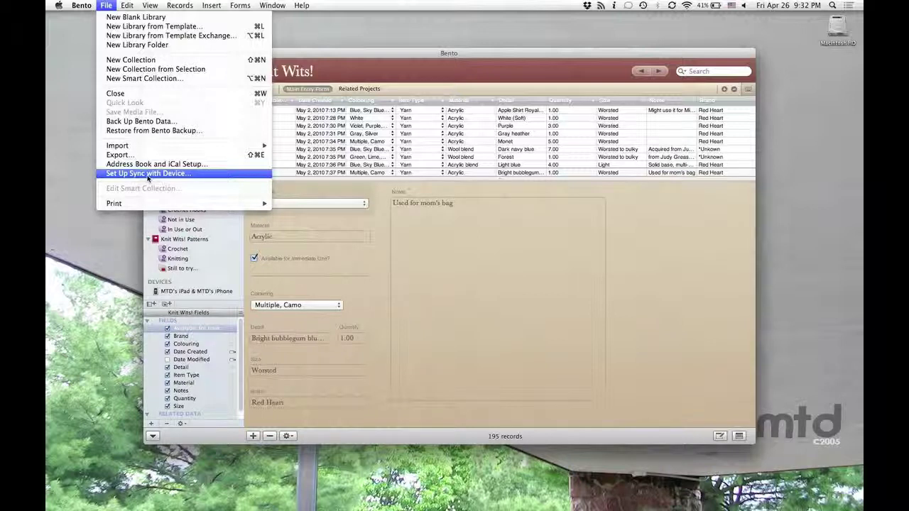
left_click(229, 177)
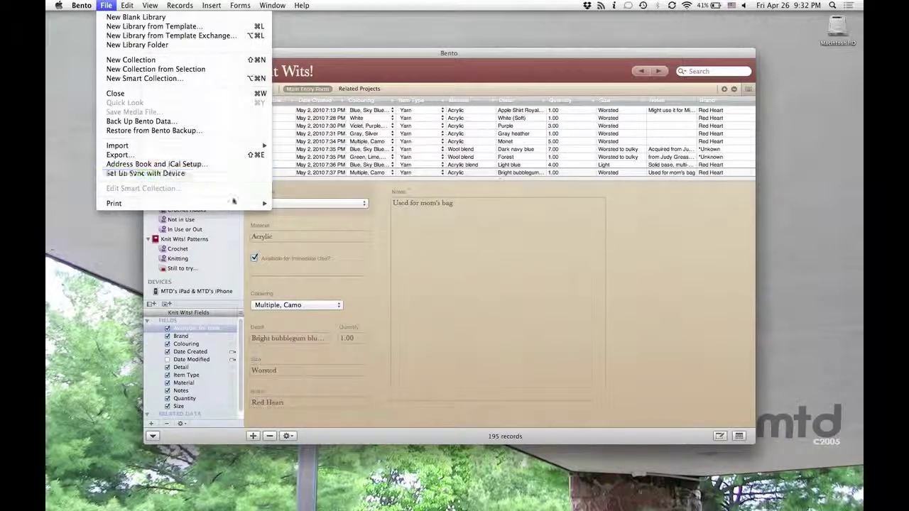
left_click(246, 223)
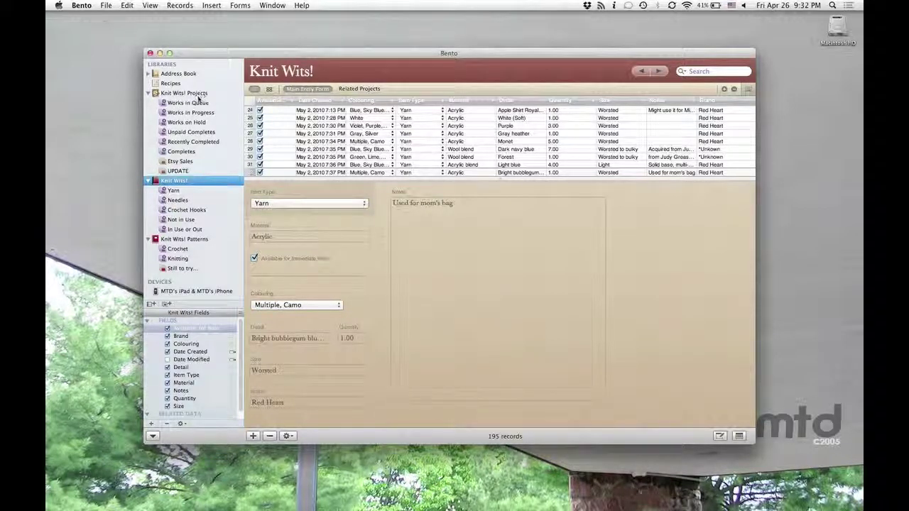
Step: View the Knit Wits! Patterns library, return to the Knit Wits! library and show its Yarn collection
left_click(160, 240)
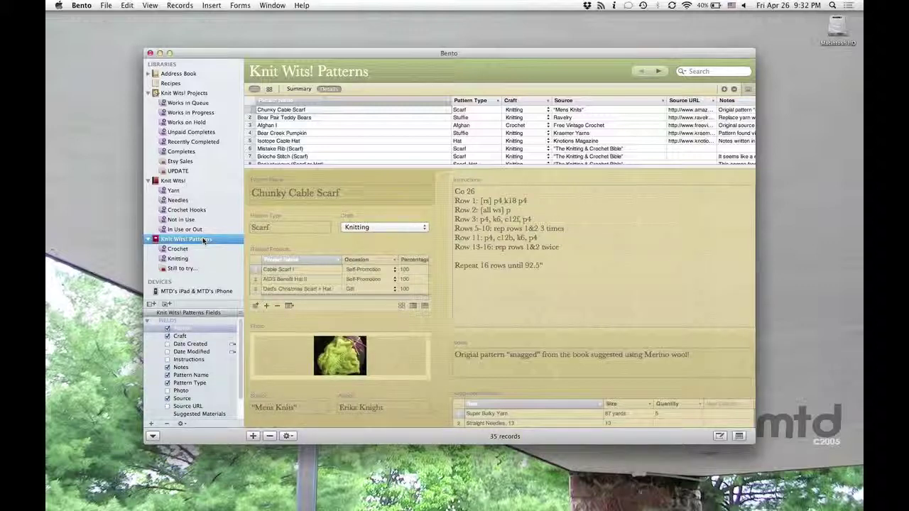
left_click(178, 180)
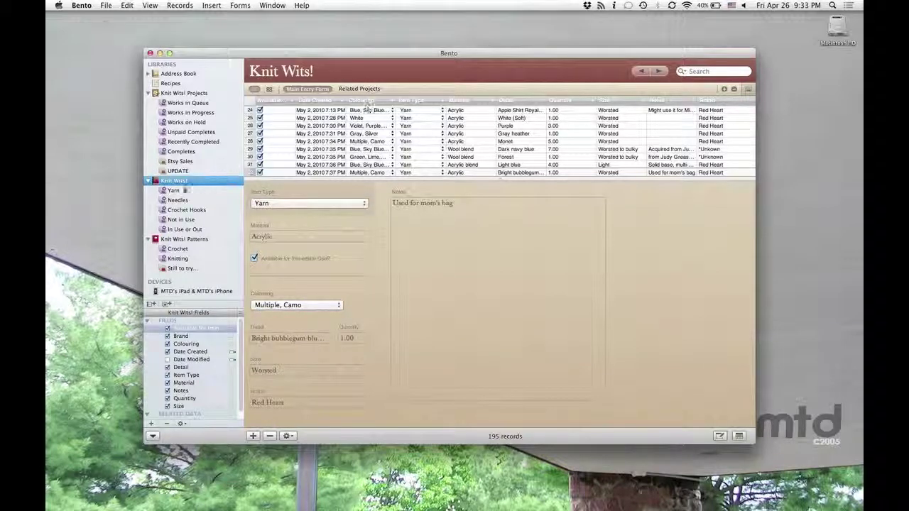
left_click(170, 190)
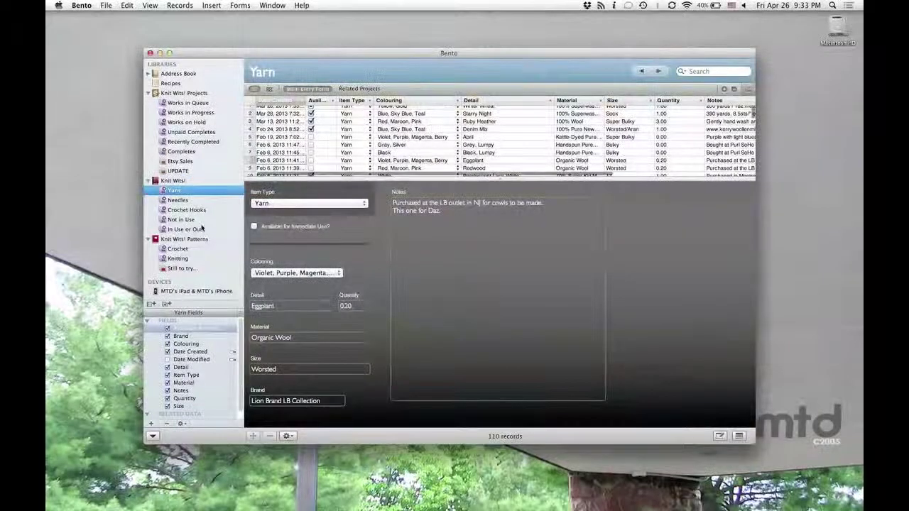